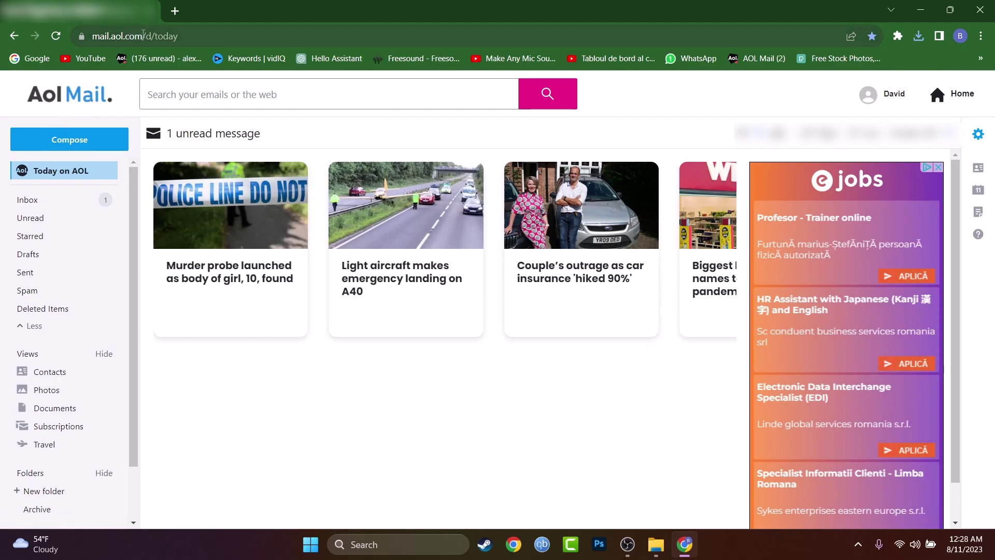
Start a new AOL Mail message and dismiss the 'Attach photos and documents' tip
{"action": "left_click", "coordinate": [124, 36]}
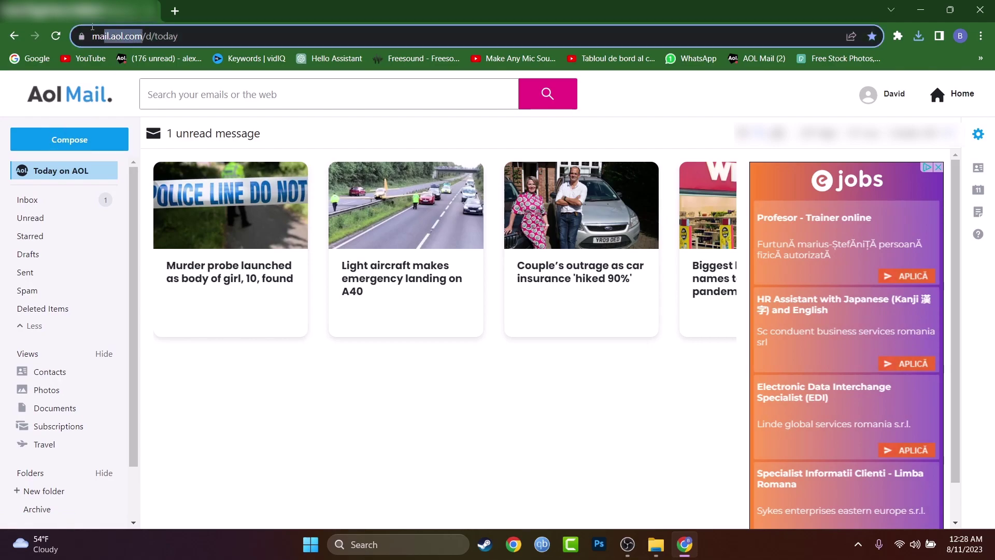
{"action": "left_click", "coordinate": [63, 148]}
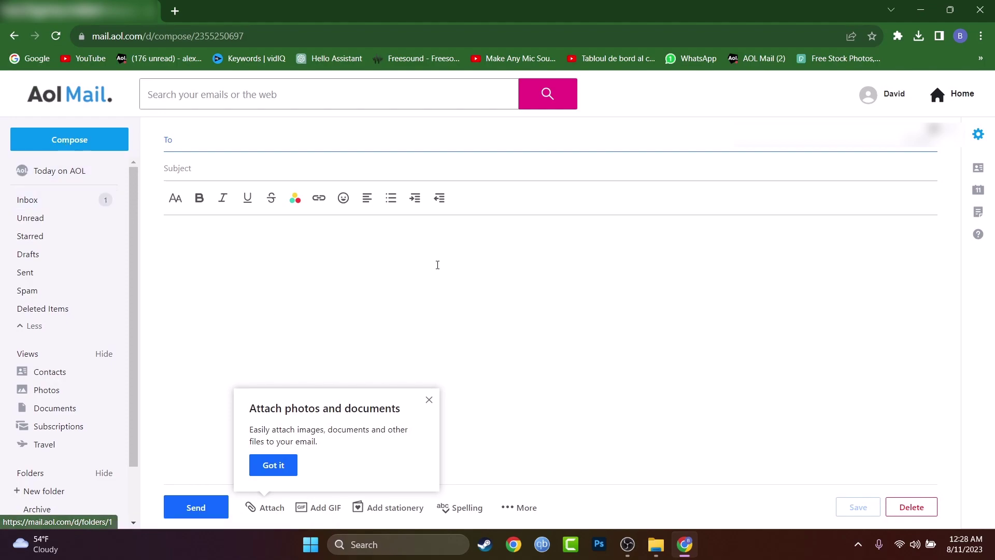
{"action": "left_click", "coordinate": [429, 400]}
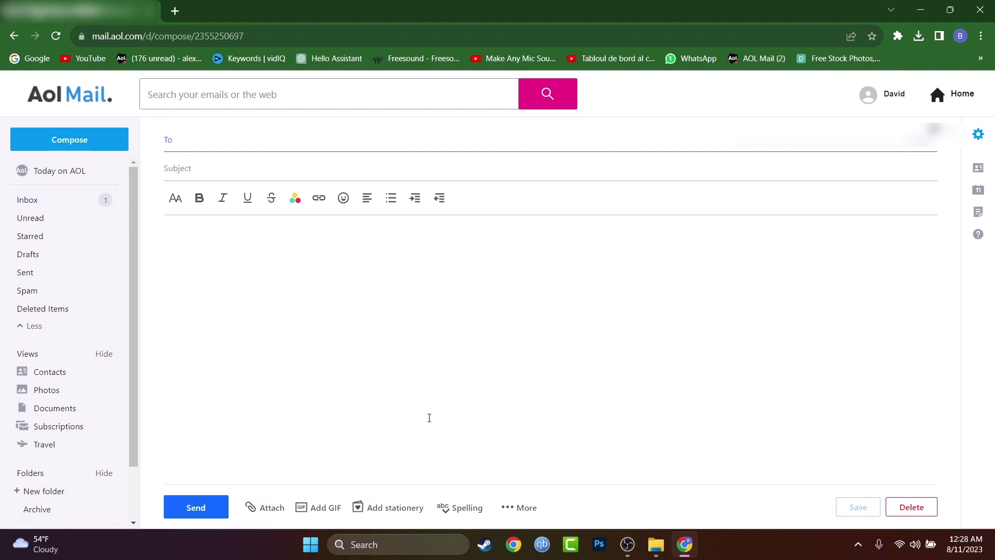
Attach image.jpg from the Desktop to the new message
{"action": "left_click", "coordinate": [265, 507]}
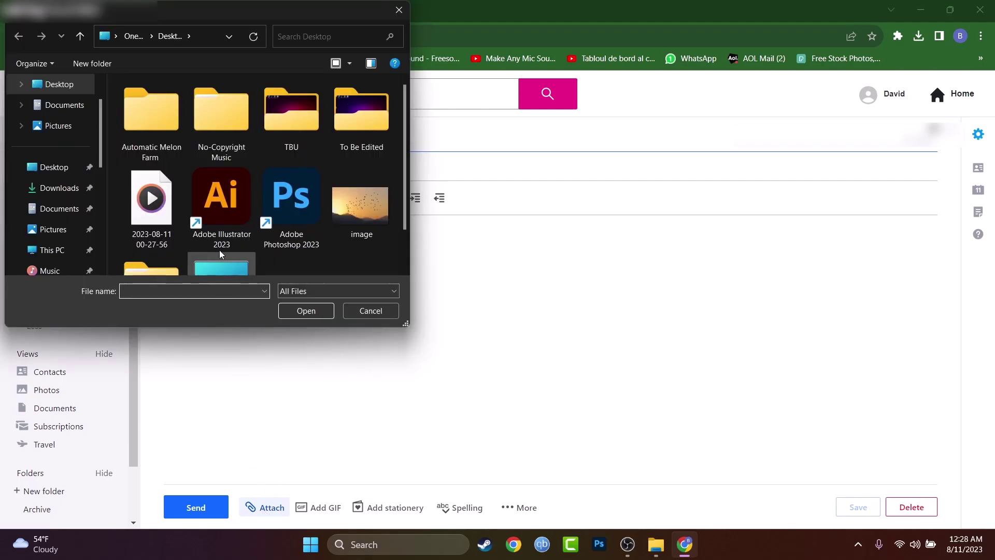
{"action": "scroll", "coordinate": [93, 195], "scroll_direction": "down", "scroll_amount": 1}
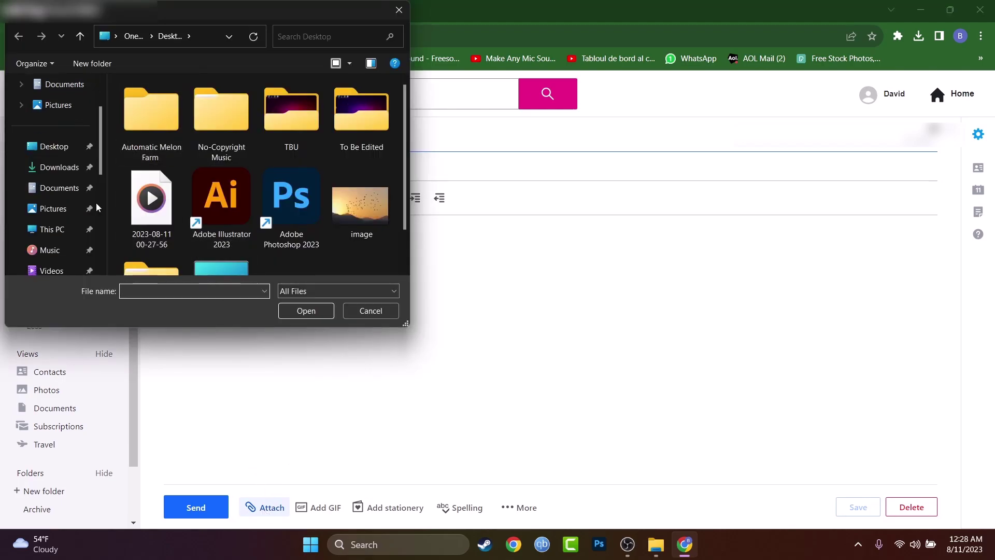
{"action": "scroll", "coordinate": [87, 231], "scroll_direction": "down", "scroll_amount": 1}
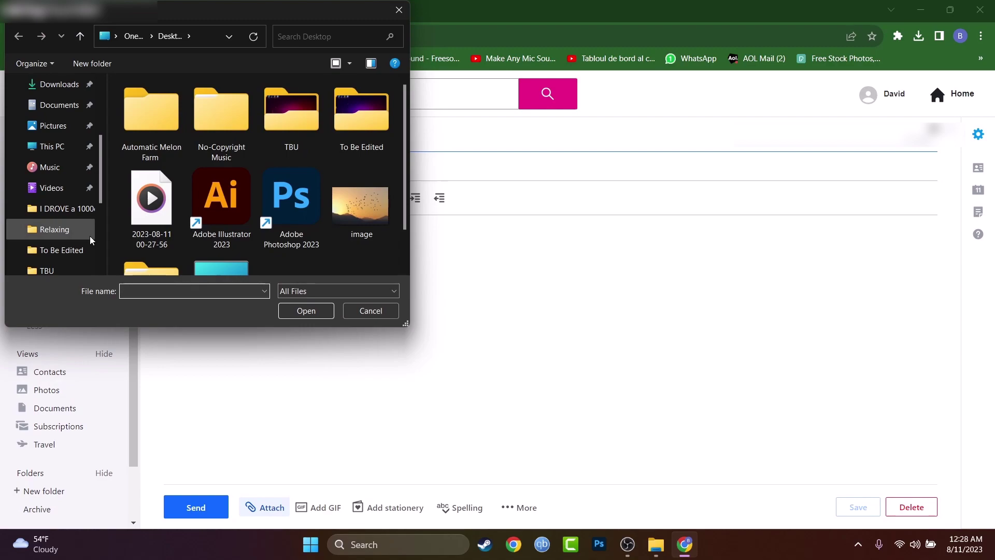
{"action": "scroll", "coordinate": [89, 236], "scroll_direction": "up", "scroll_amount": 3}
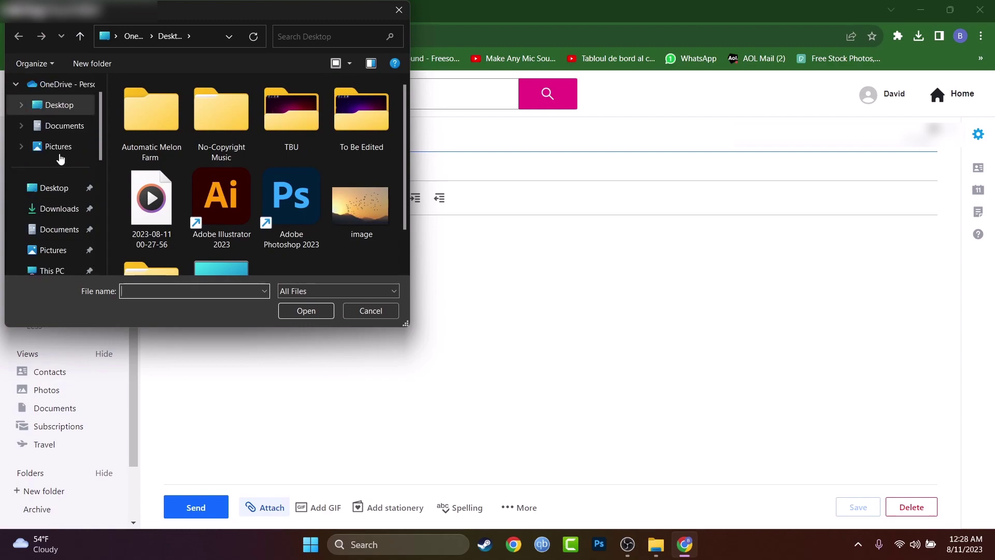
{"action": "left_click", "coordinate": [363, 227]}
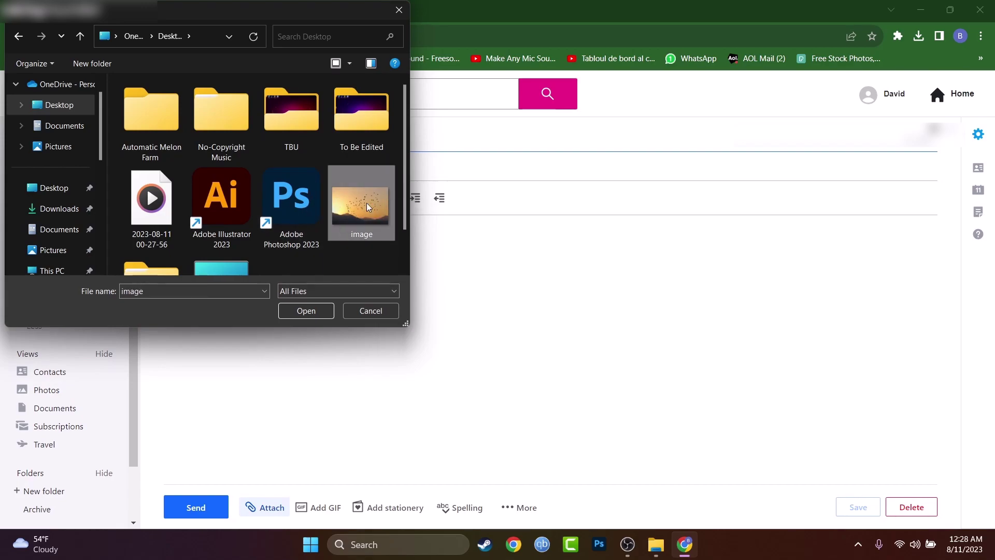
{"action": "left_click", "coordinate": [301, 313]}
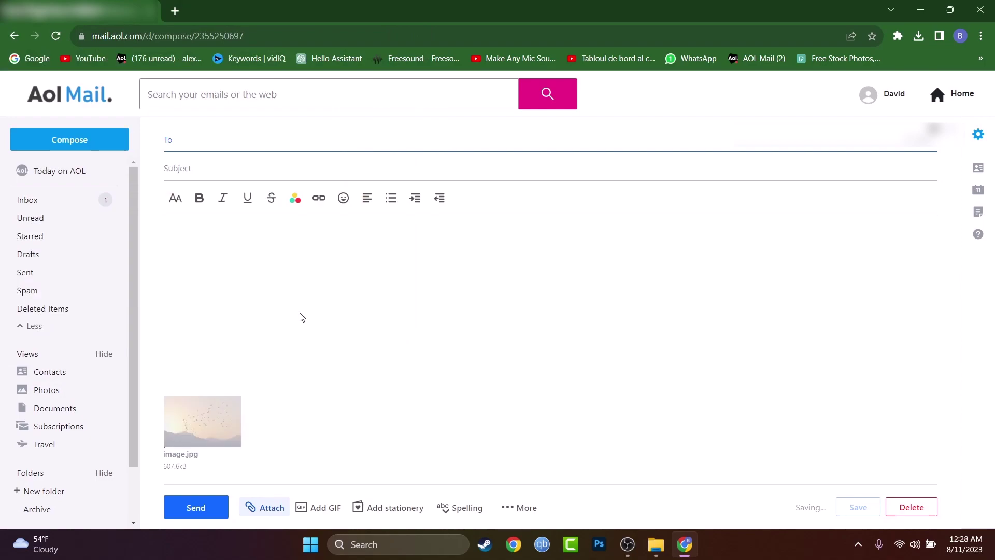
Add three recipient addresses to the To field
{"action": "left_click", "coordinate": [333, 126]}
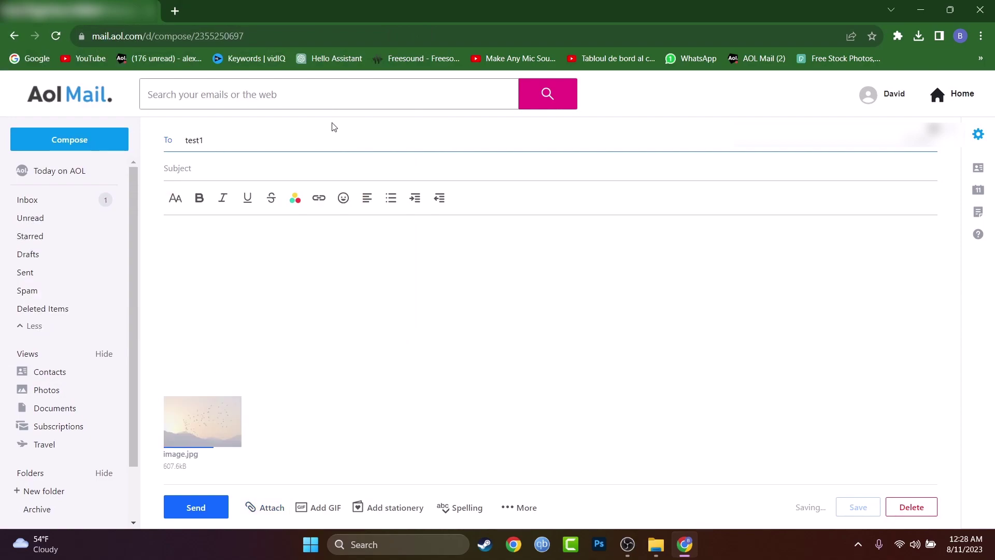
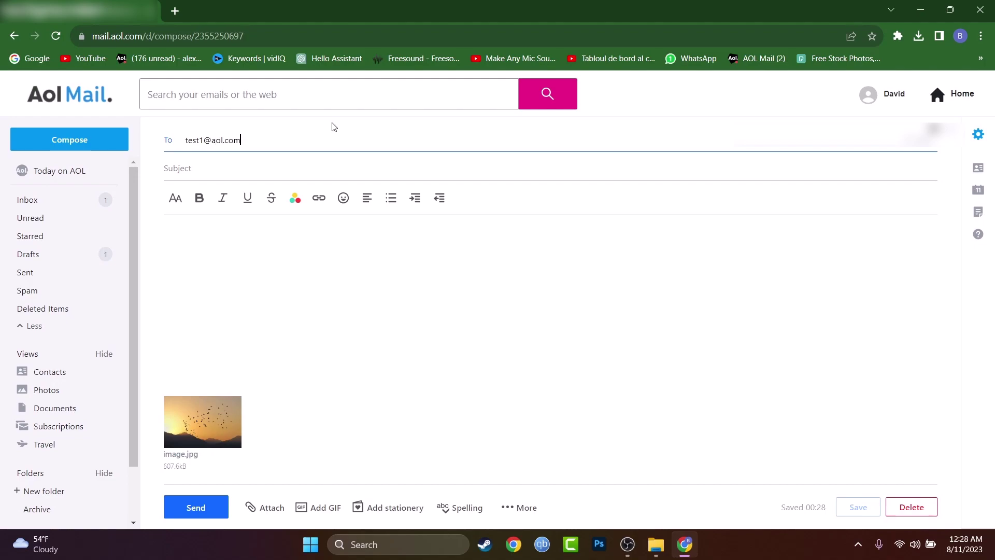
{"action": "key", "text": "Return"}
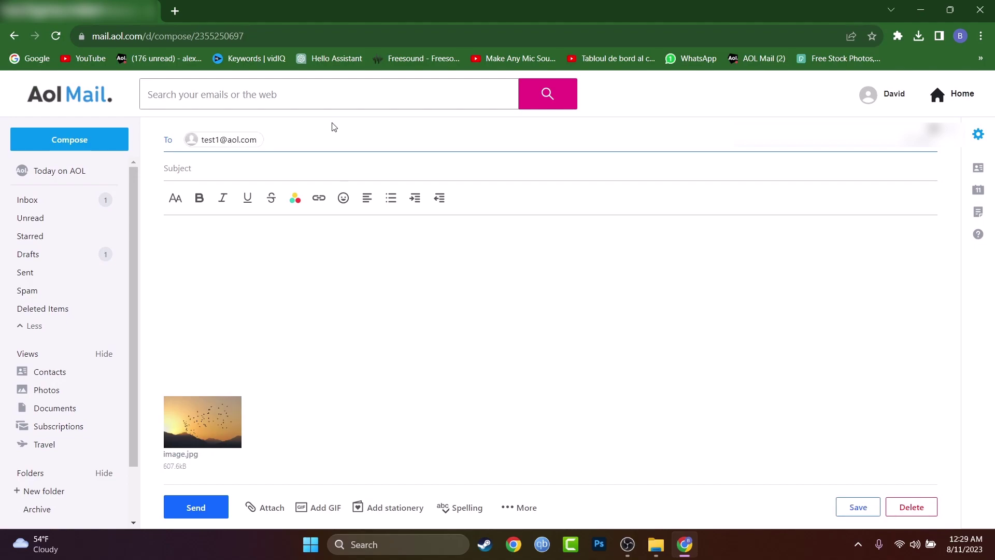
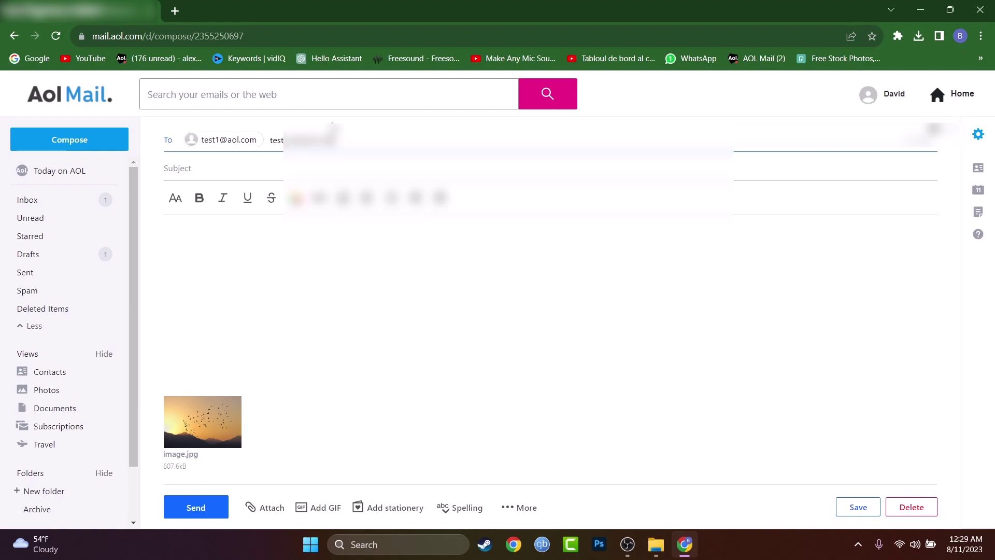
{"action": "key", "text": "Return"}
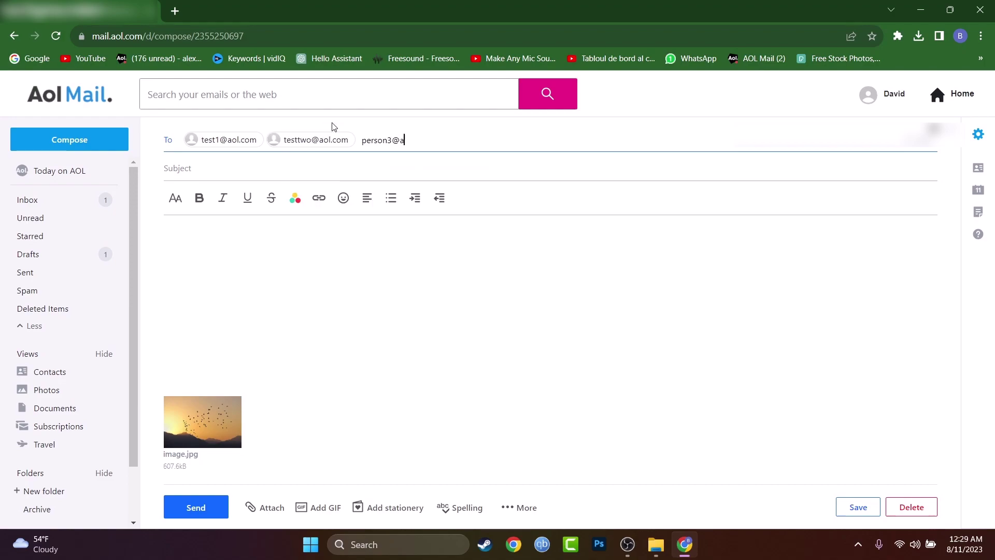
{"action": "key", "text": "Return"}
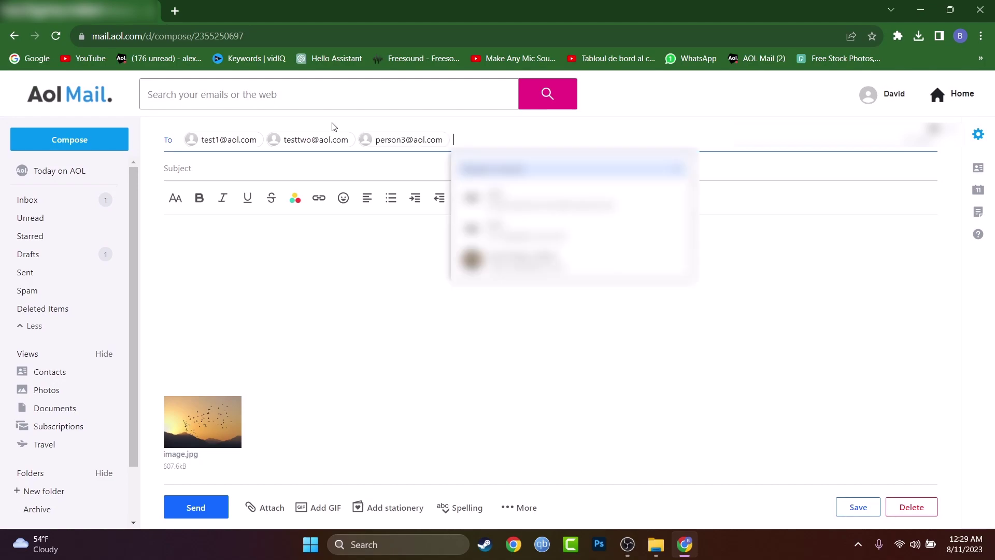
Write three lines of body text, then fill in the subject line
{"action": "left_click", "coordinate": [255, 249]}
{"action": "type", "text": "hhdsfkjsfd"}
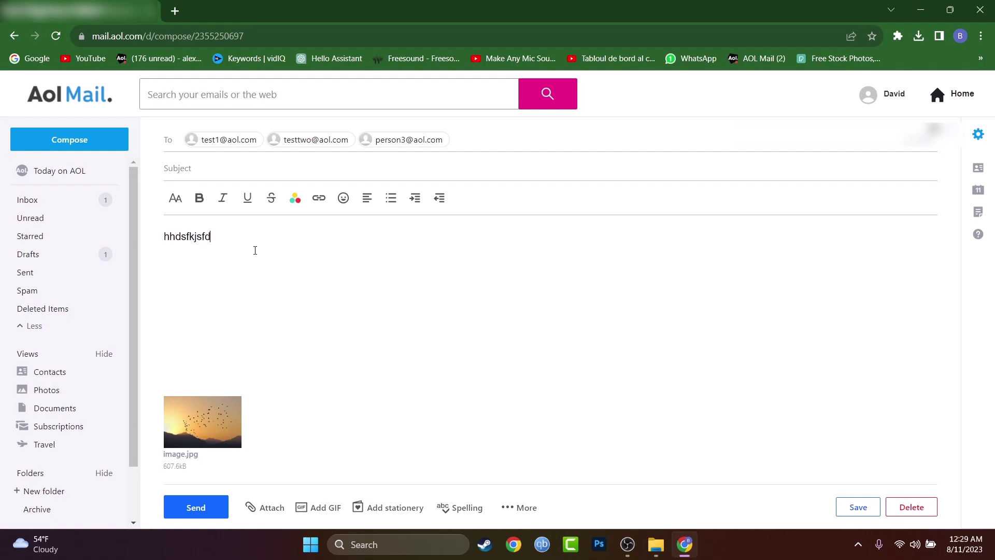
{"action": "type", "text": "b"}
{"action": "key", "text": "Return"}
{"action": "type", "text": "dfsjhgvlknfdkjl"}
{"action": "key", "text": "Return"}
{"action": "type", "text": "sjnbvnkj"}
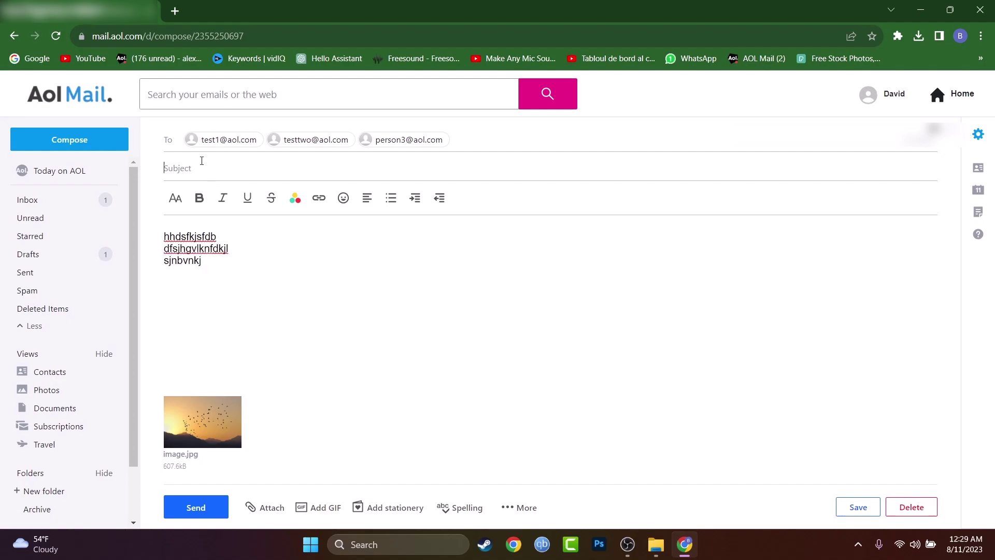
{"action": "left_click", "coordinate": [201, 166]}
{"action": "type", "text": "jhbjhadsbfh"}
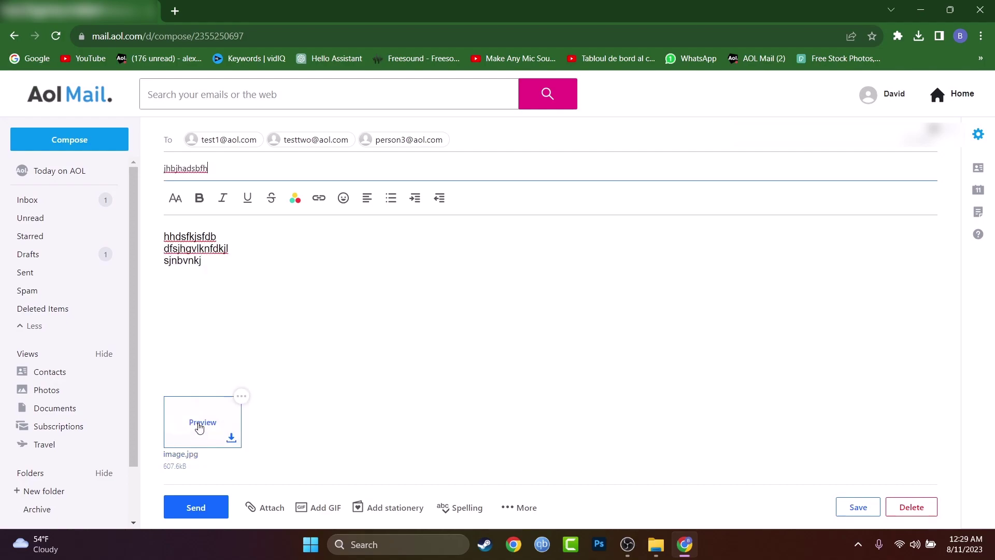
Attach a second copy of image.jpg to the draft
{"action": "left_click", "coordinate": [283, 513]}
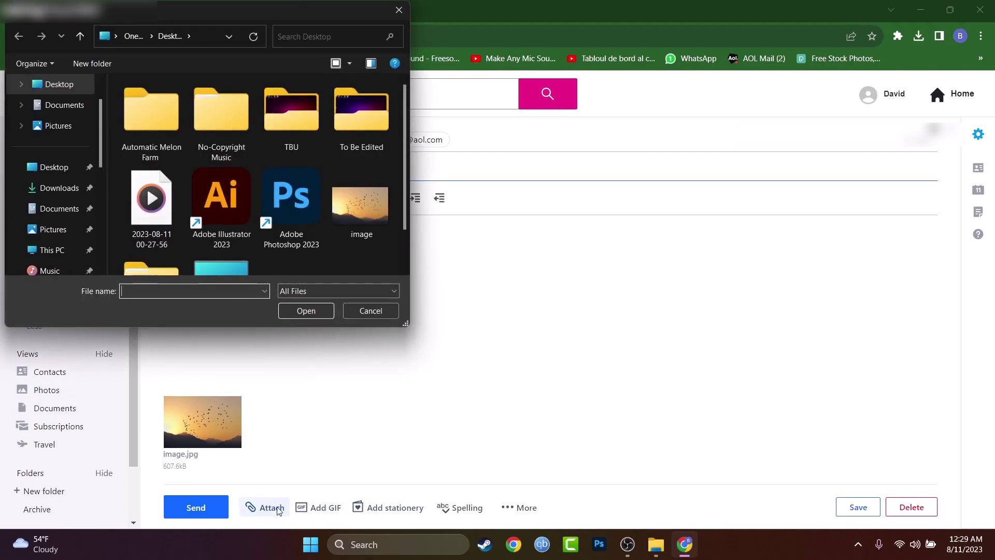
{"action": "scroll", "coordinate": [297, 258], "scroll_direction": "down", "scroll_amount": 1}
{"action": "scroll", "coordinate": [189, 206], "scroll_direction": "up", "scroll_amount": 1}
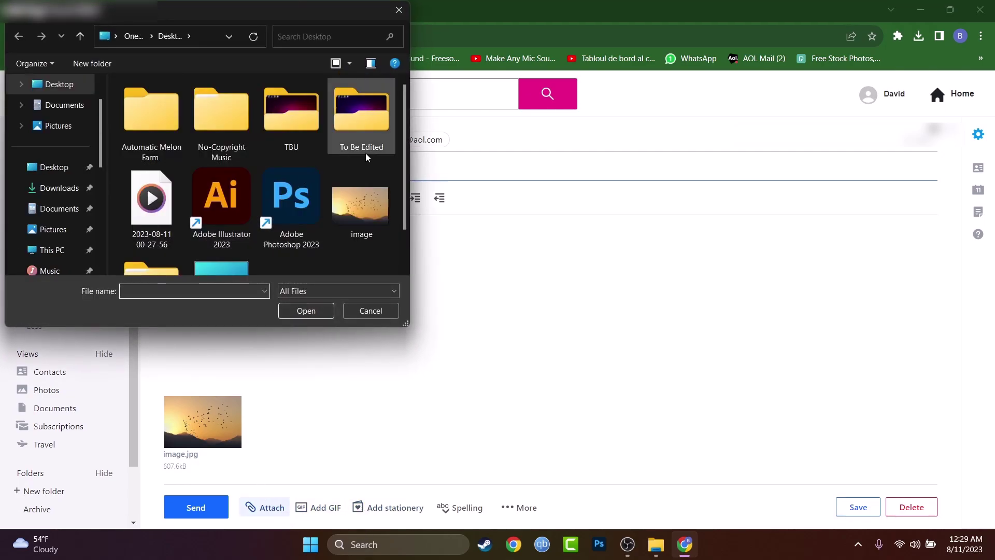
{"action": "double_click", "coordinate": [373, 194]}
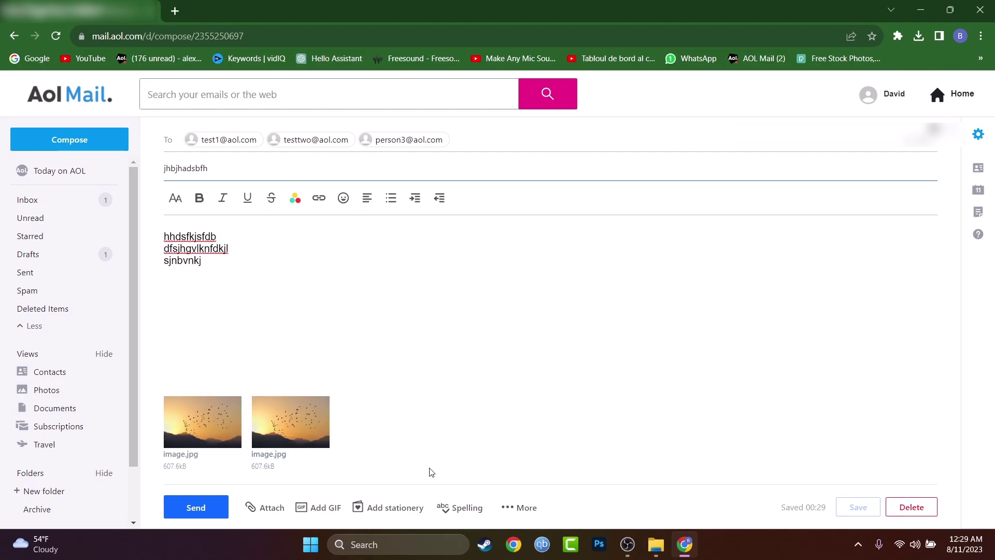
Reopen the file picker and cancel it without attaching anything more
{"action": "left_click", "coordinate": [283, 507]}
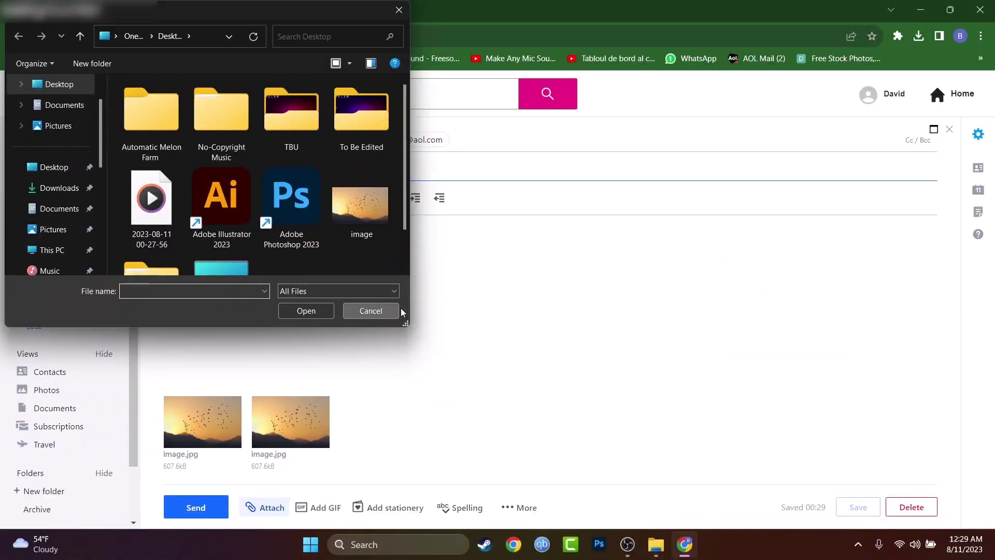
{"action": "left_click", "coordinate": [396, 310]}
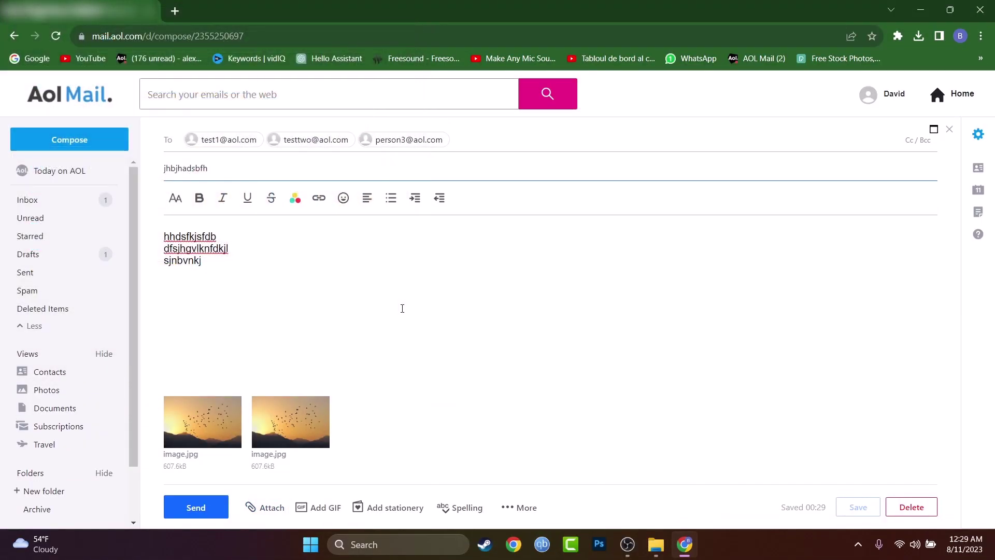